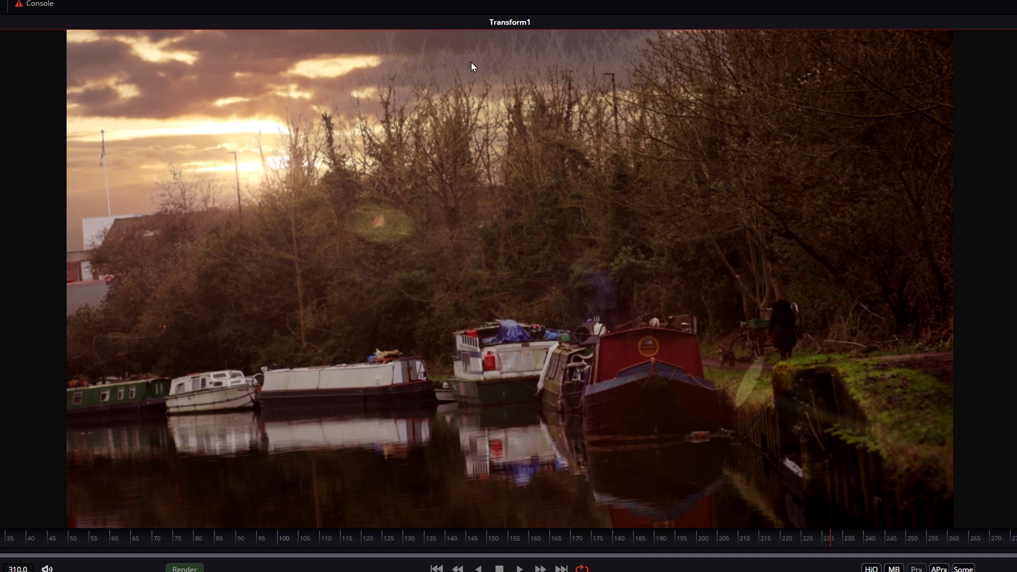
Review the sunset sky clip and rename Tracker1 to 'Sky Replacement track'
left_click_drag(572, 548, 961, 541)
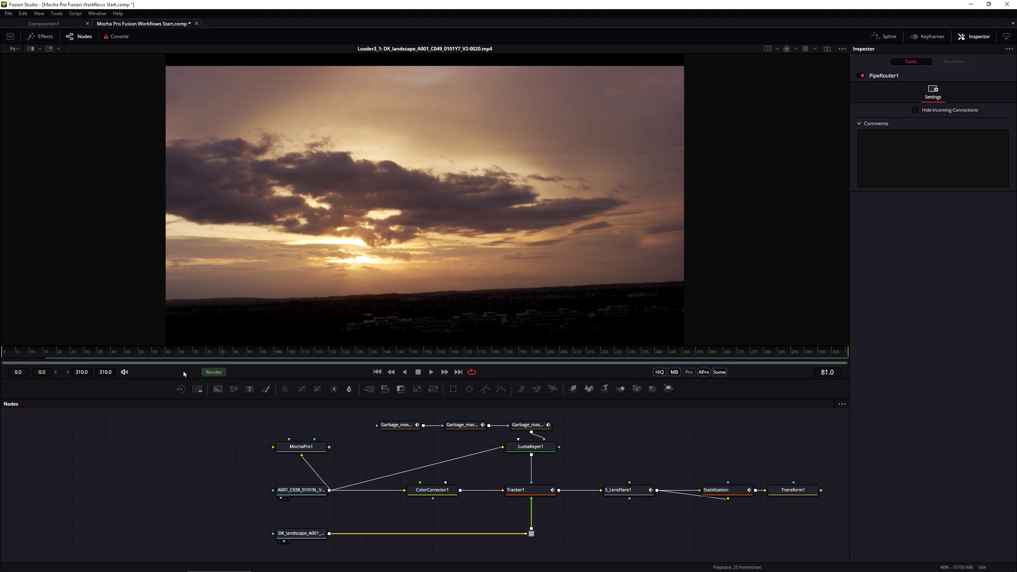
left_click(498, 352)
left_click(530, 490)
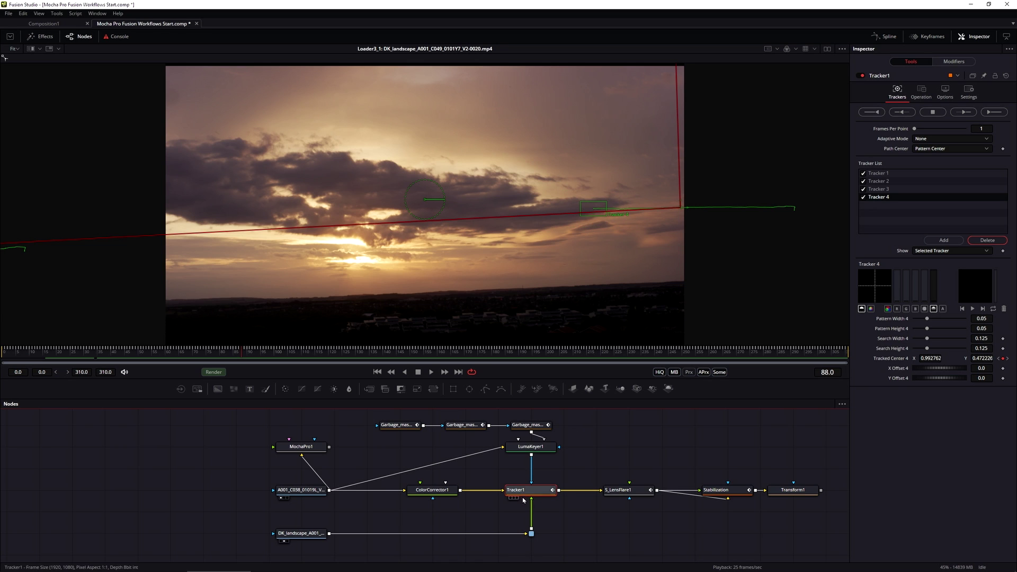
right_click(531, 496)
left_click(553, 501)
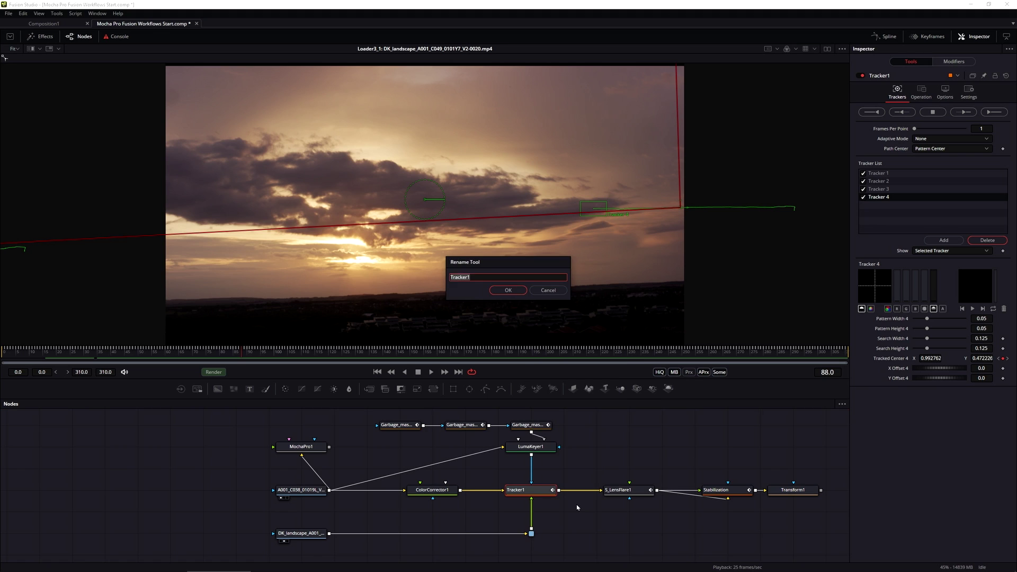
type("Sky Replacement track")
key("Return")
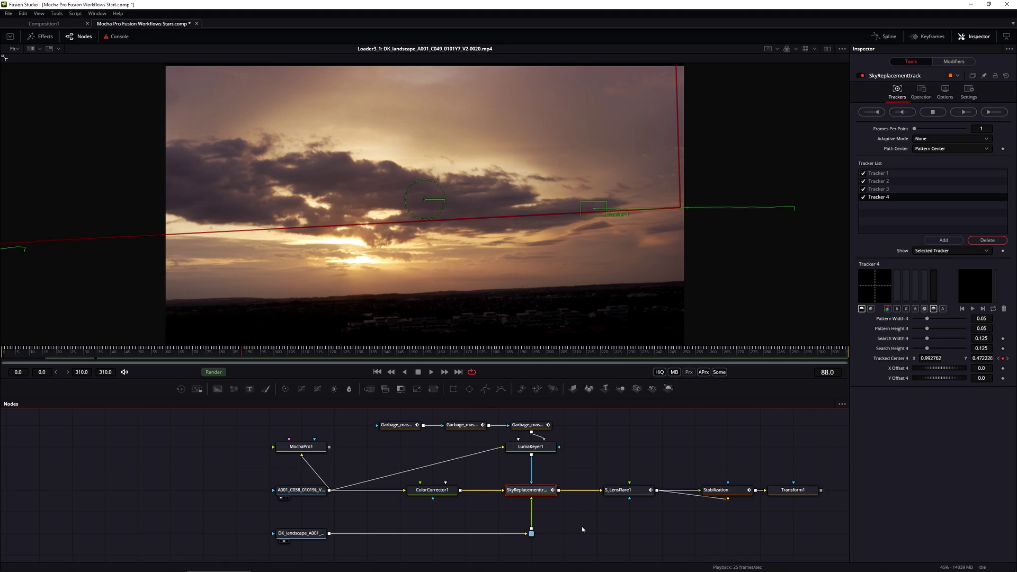
Paste a copy of the tracker on the landscape branch and check its tracked sky output
key("ctrl+v")
left_click_drag(595, 528, 562, 507)
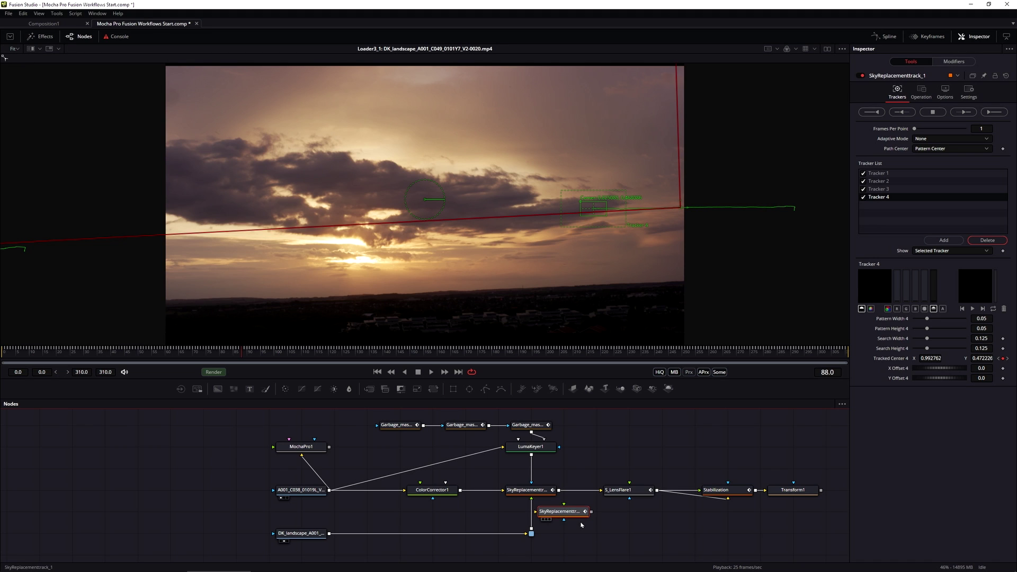
key("ctrl+z")
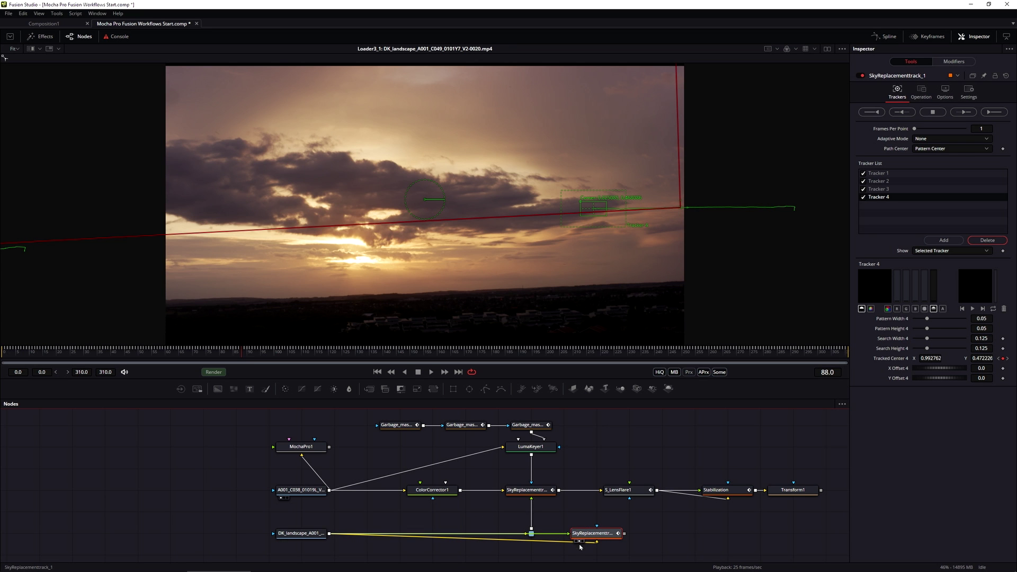
key("1")
left_click_drag(129, 356, 56, 356)
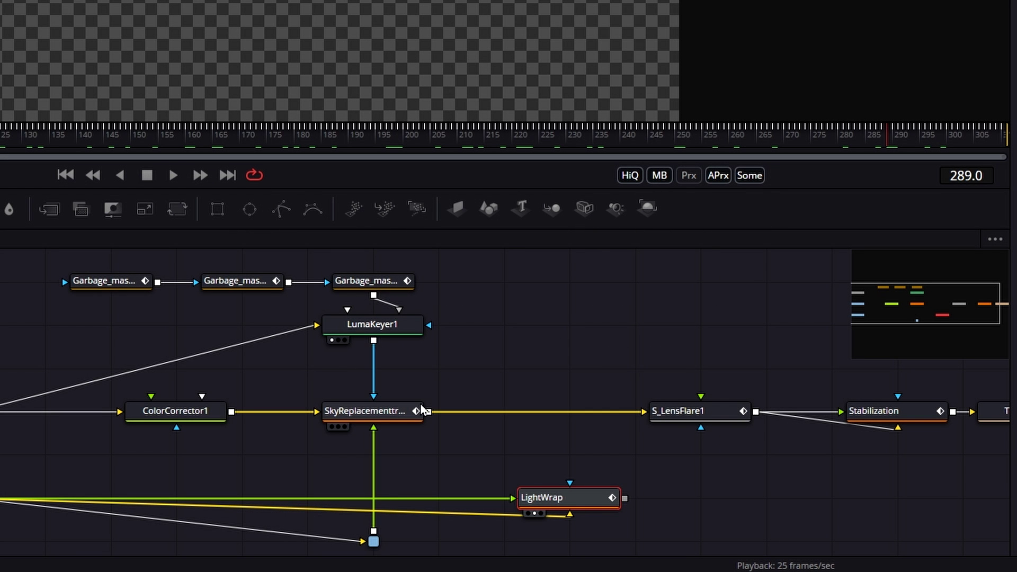
Feed SkyReplacementtrack into LightWrap with the merge set to FG over BG
left_click_drag(428, 412, 570, 516)
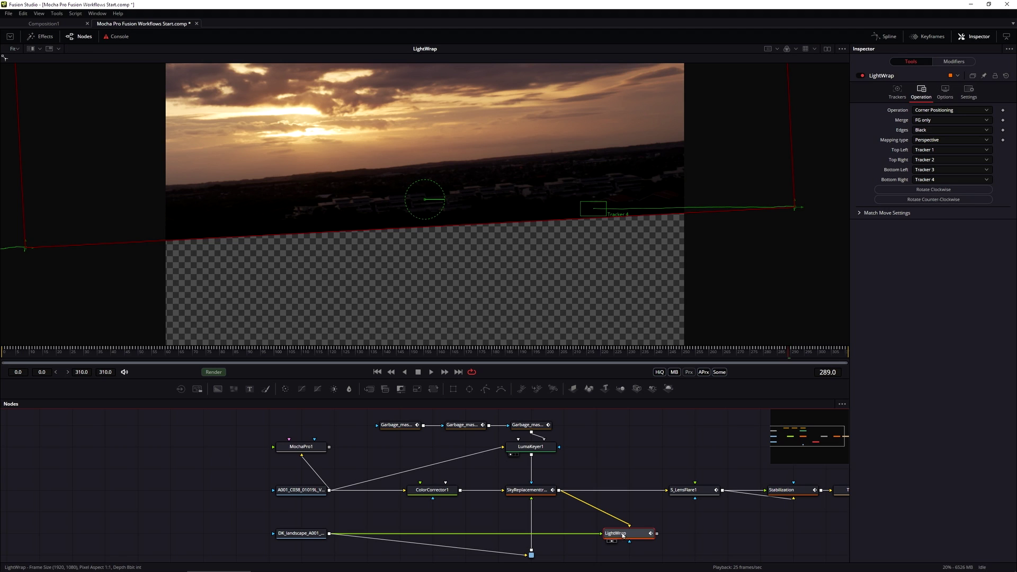
left_click(948, 120)
left_click(939, 136)
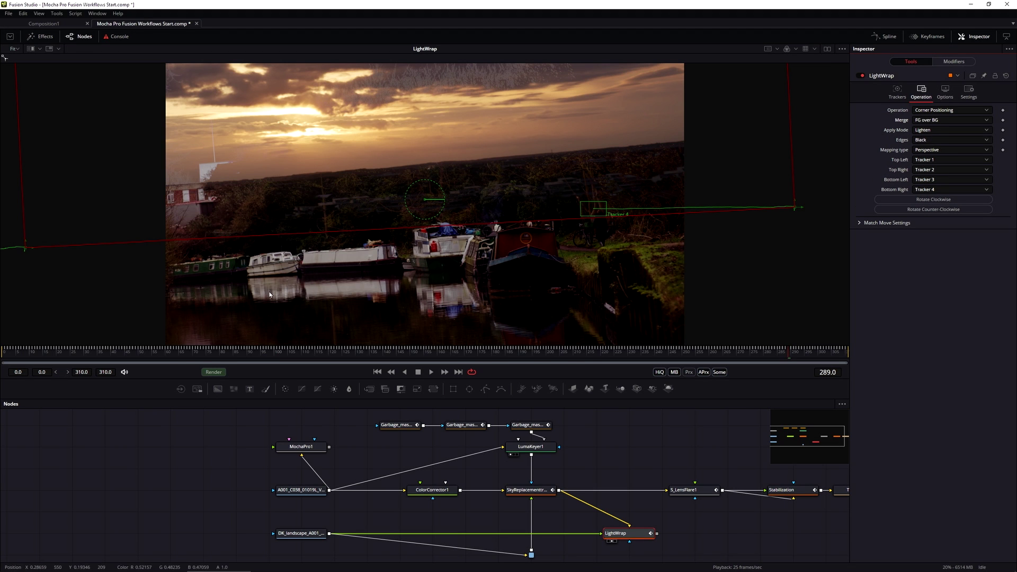
left_click(395, 351)
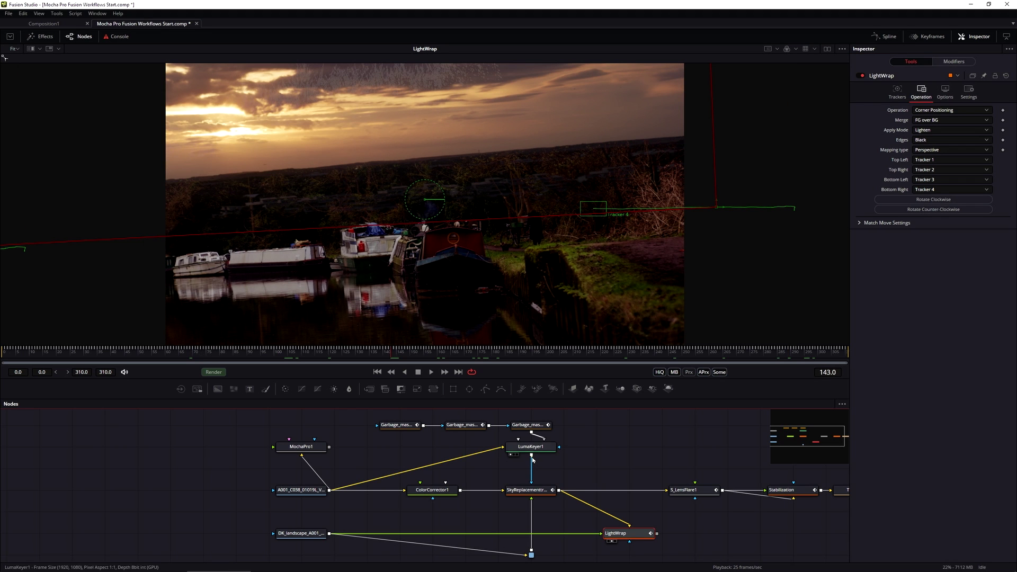
Use LumaKeyer1 as LightWrap's effect mask and split the viewer into side-by-side views
left_click_drag(532, 456, 633, 548)
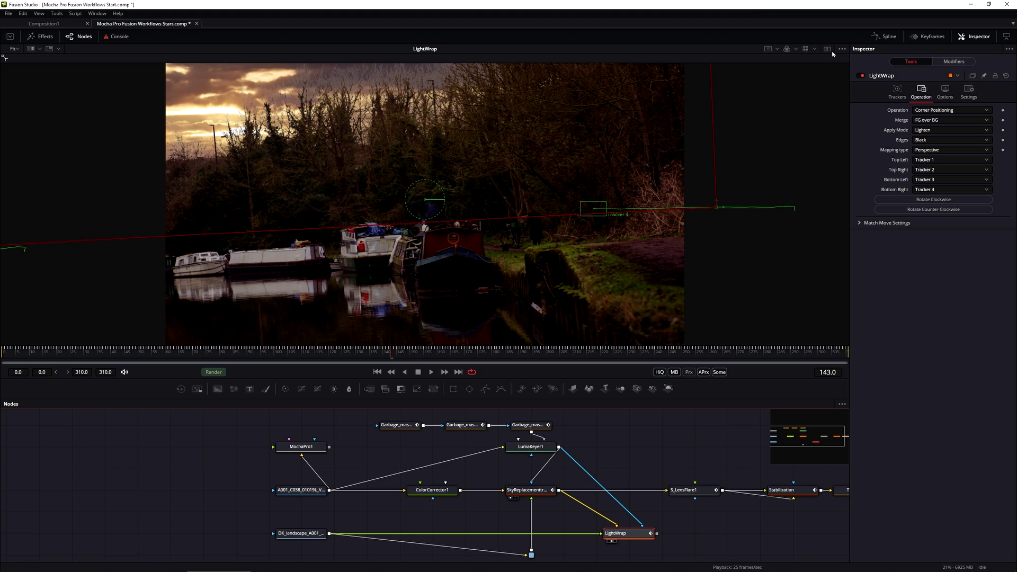
left_click(631, 286)
key("backslash")
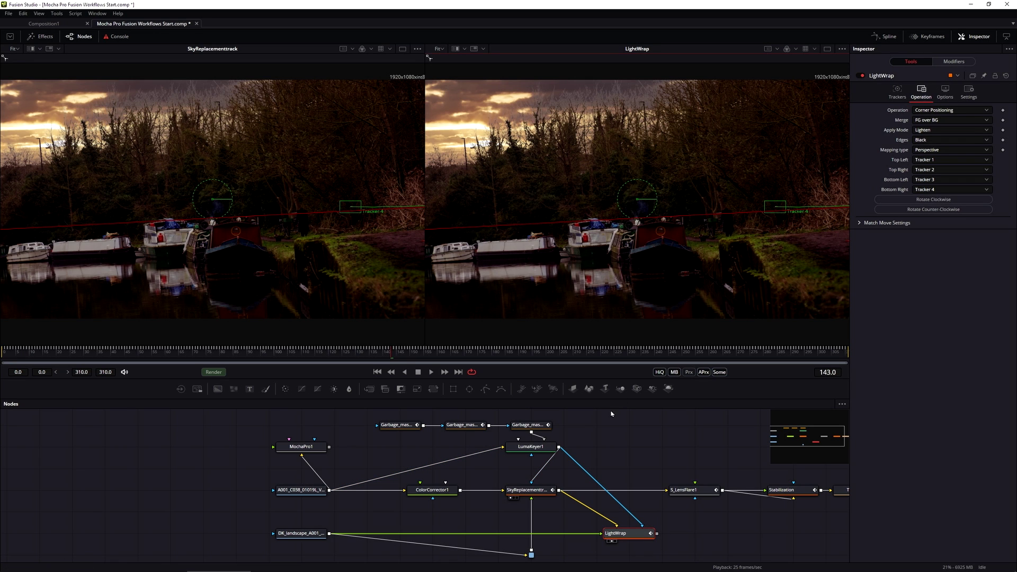
Add a Blur node and connect the luma key output into it
left_click(616, 455)
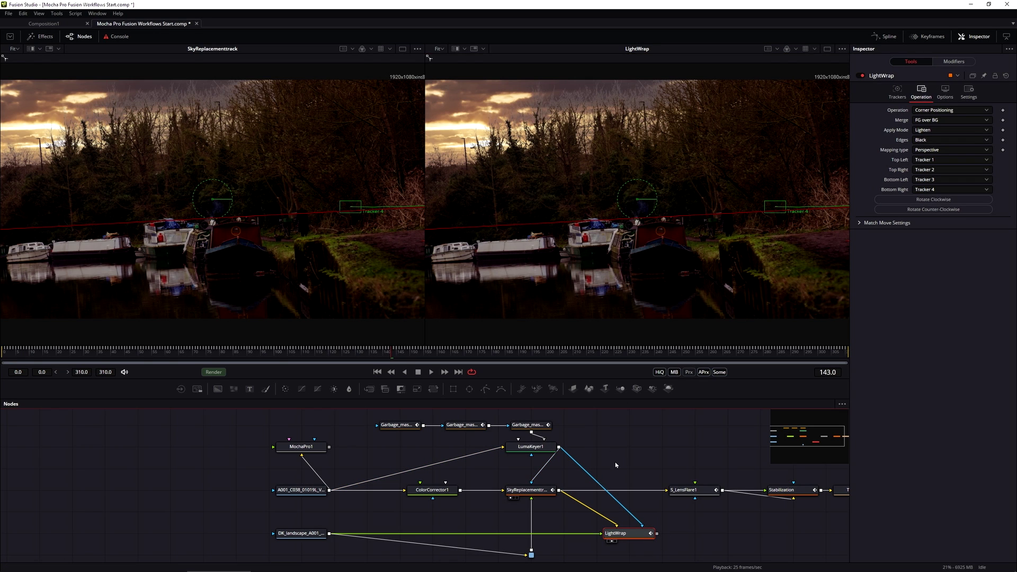
key("shift+space")
type("blur")
key("BackSpace")
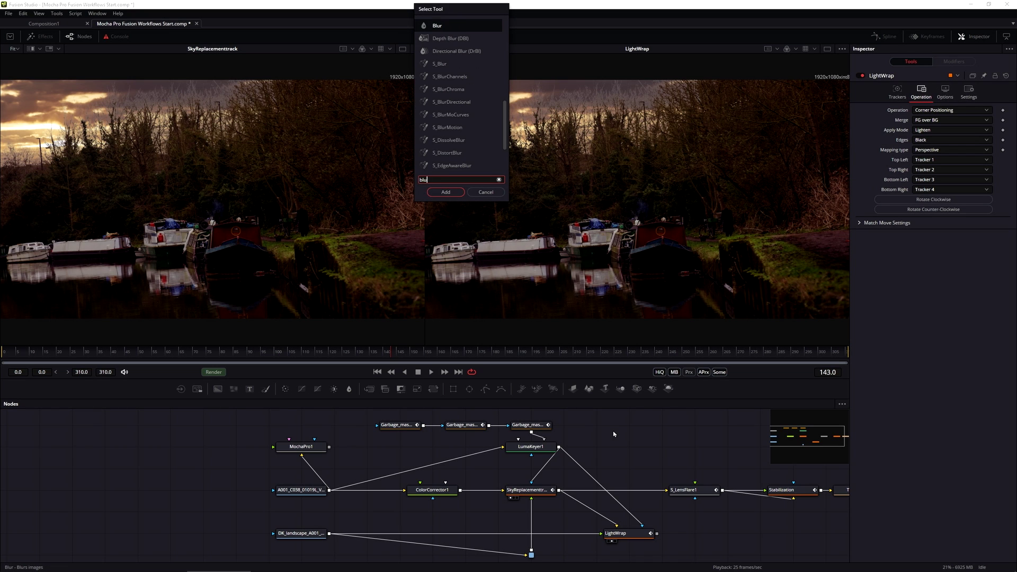
key("Return")
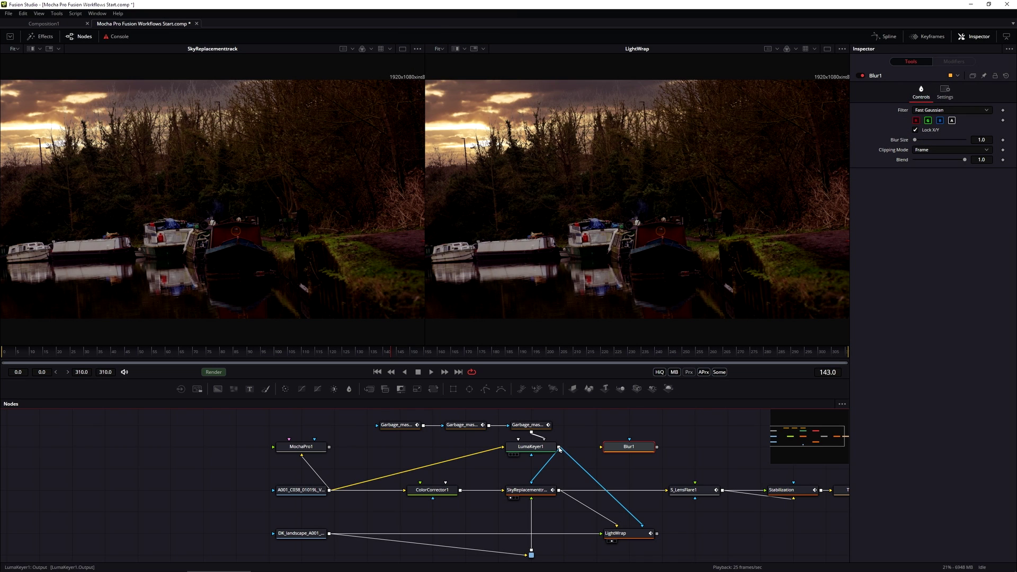
left_click_drag(559, 447, 642, 527)
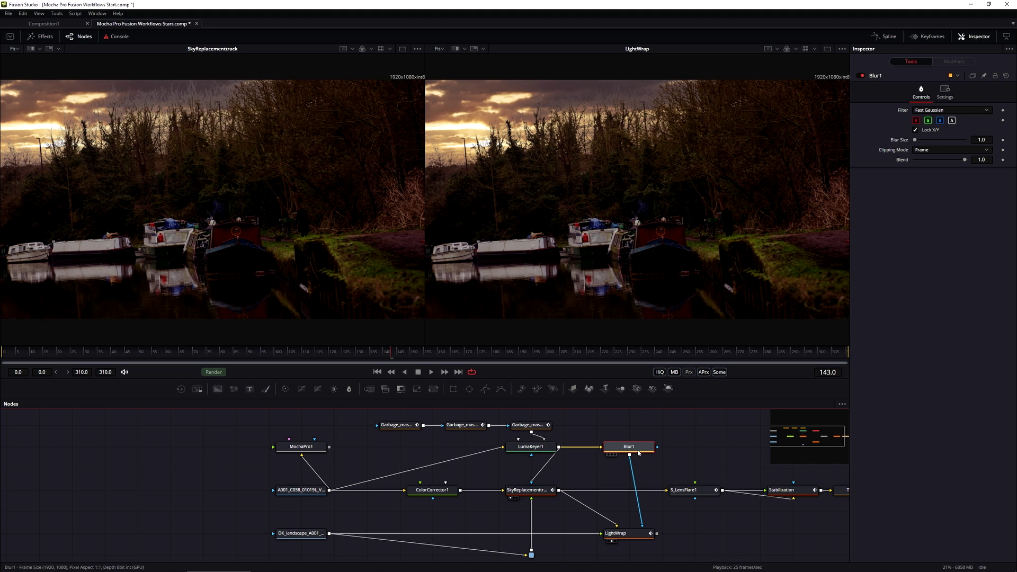
Set Blur1's Blur Size to about 12.6 and show LightWrap alone in a single enlarged viewer
left_click_drag(916, 141, 920, 142)
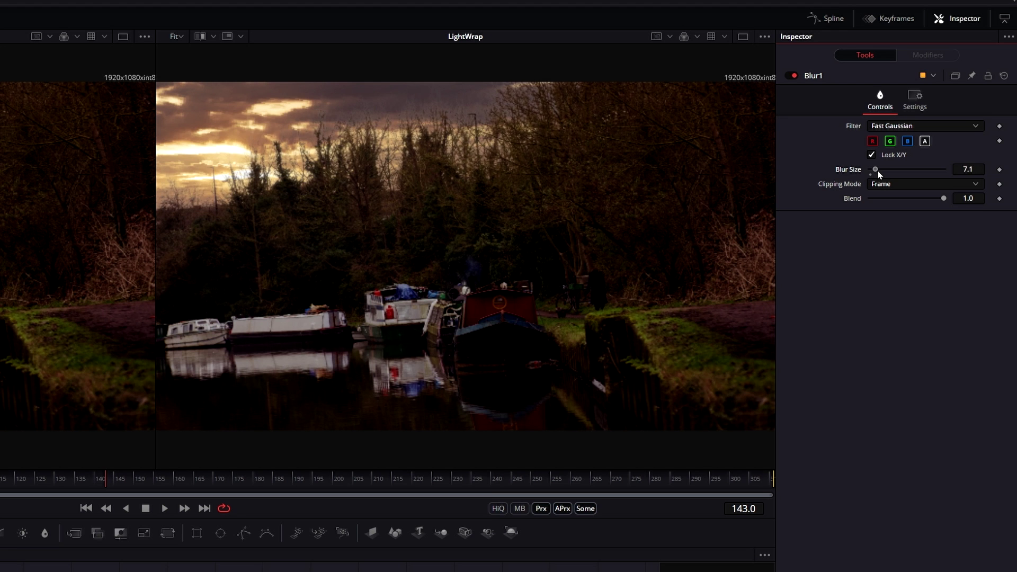
left_click_drag(878, 173, 907, 170)
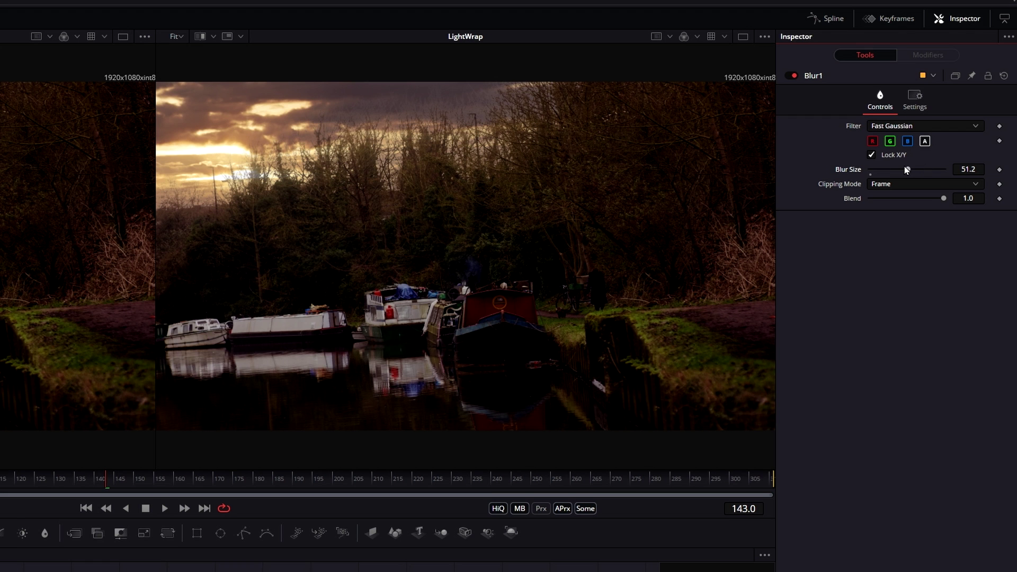
left_click_drag(907, 170, 877, 170)
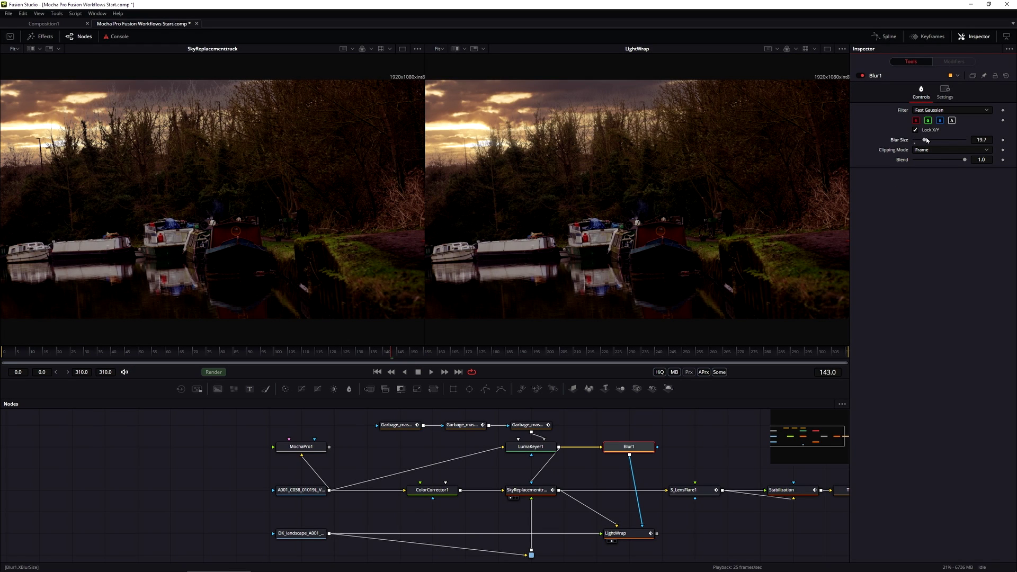
mouse_move(925, 141)
left_mouse_down()
mouse_move(933, 141)
mouse_move(924, 141)
left_mouse_up()
key("F4")
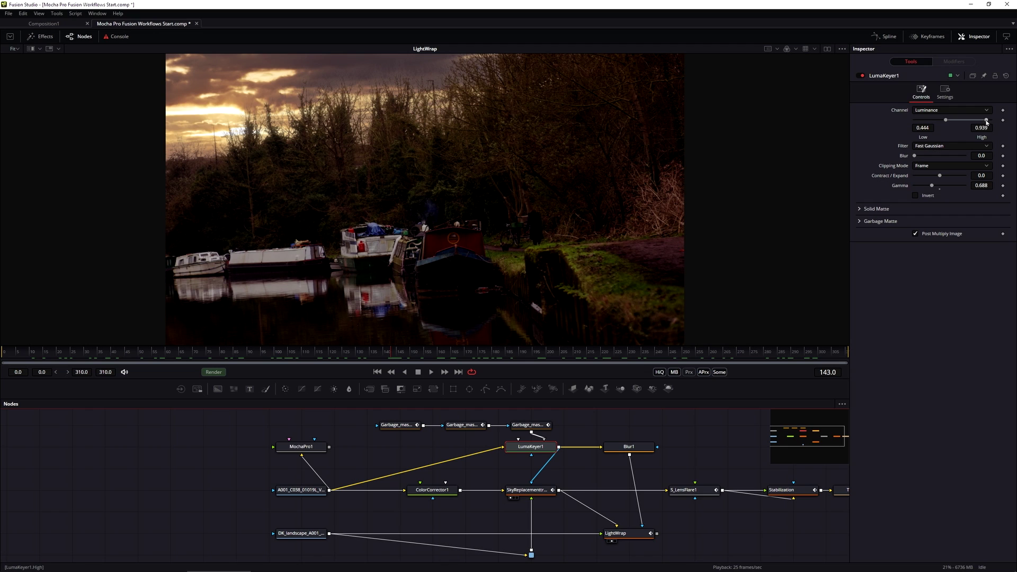
Narrow LumaKeyer1's range to Low 0.506 and High 0.861, then shift Blur1 left
left_click_drag(988, 122, 981, 121)
left_click_drag(946, 120, 952, 121)
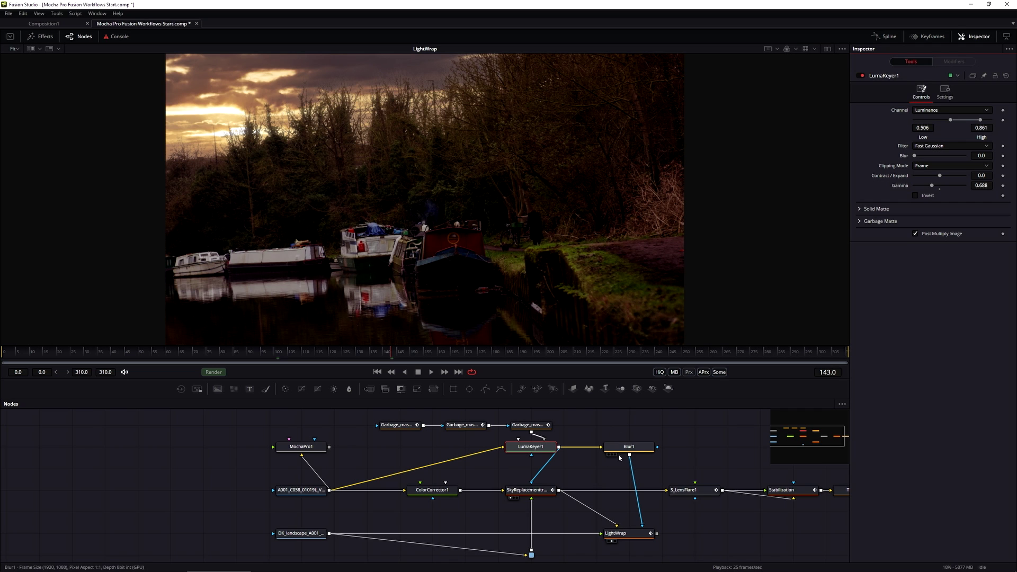
left_click_drag(631, 450, 597, 450)
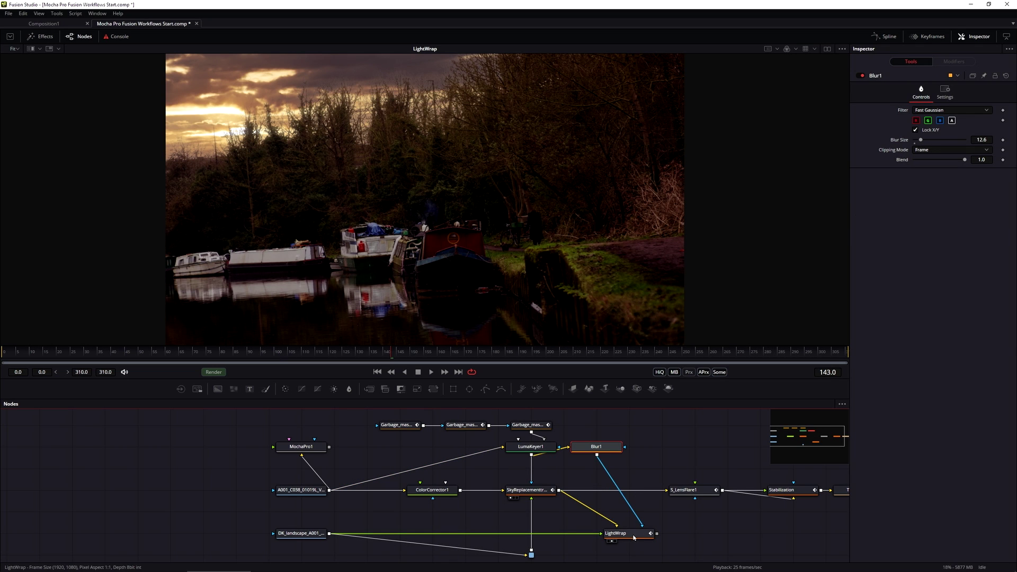
Move LightWrap under Blur1 and connect its output to S_LensFlare1
left_click_drag(630, 534, 596, 533)
left_click(597, 534)
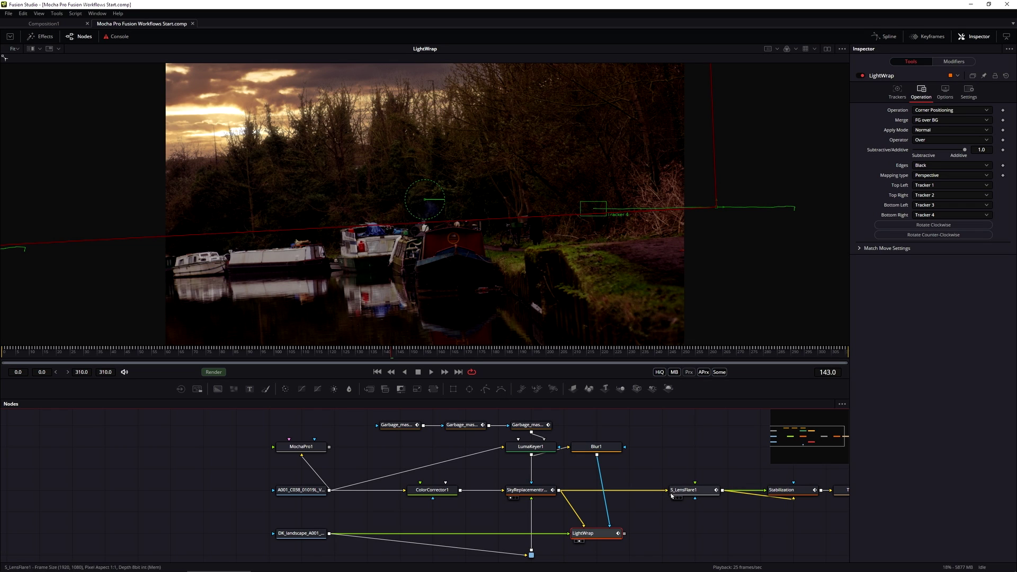
left_click_drag(625, 533, 667, 490)
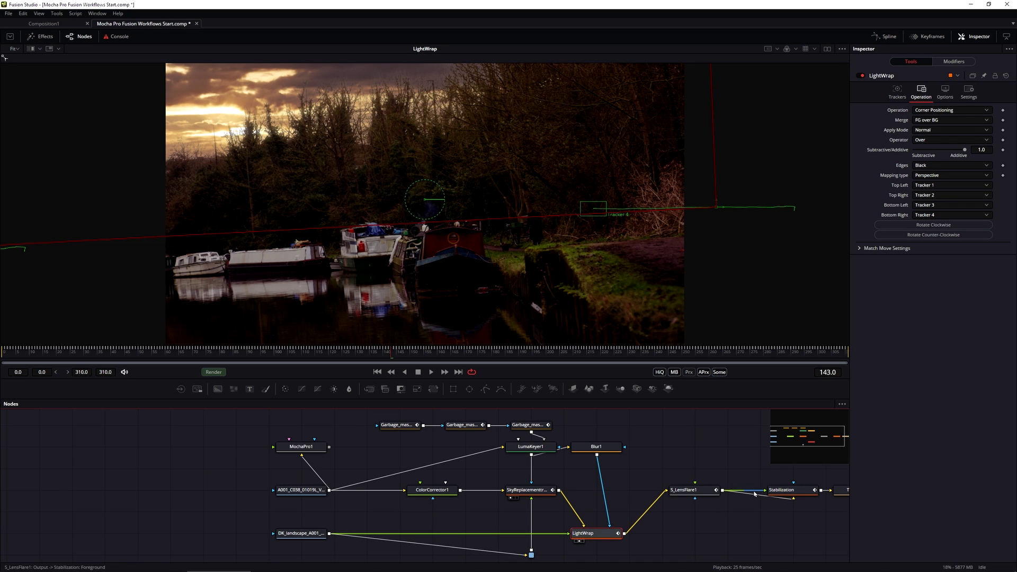
View the Transform1 output and play back the composite with the lens flare
left_click_drag(814, 446, 818, 449)
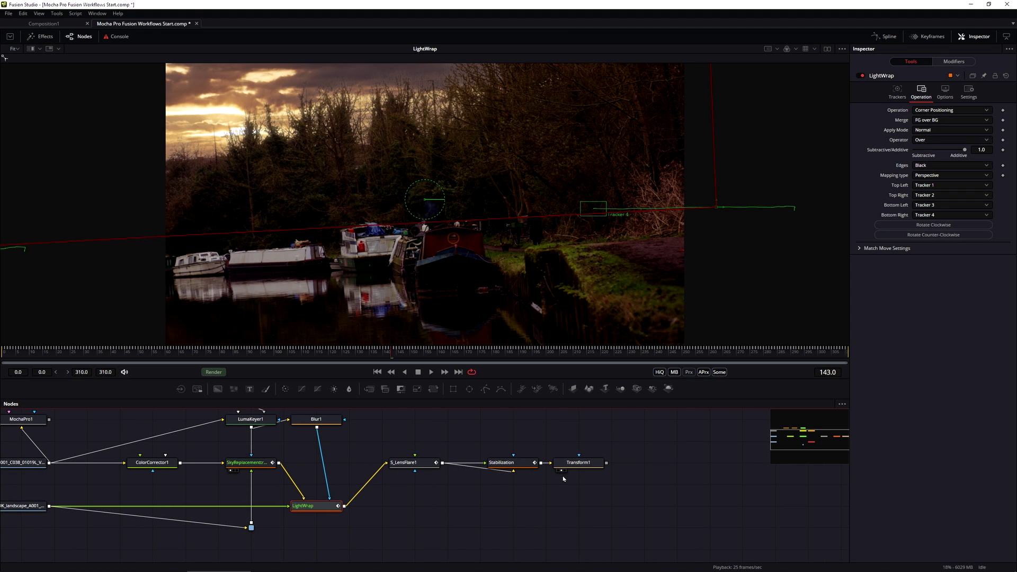
left_click(561, 471)
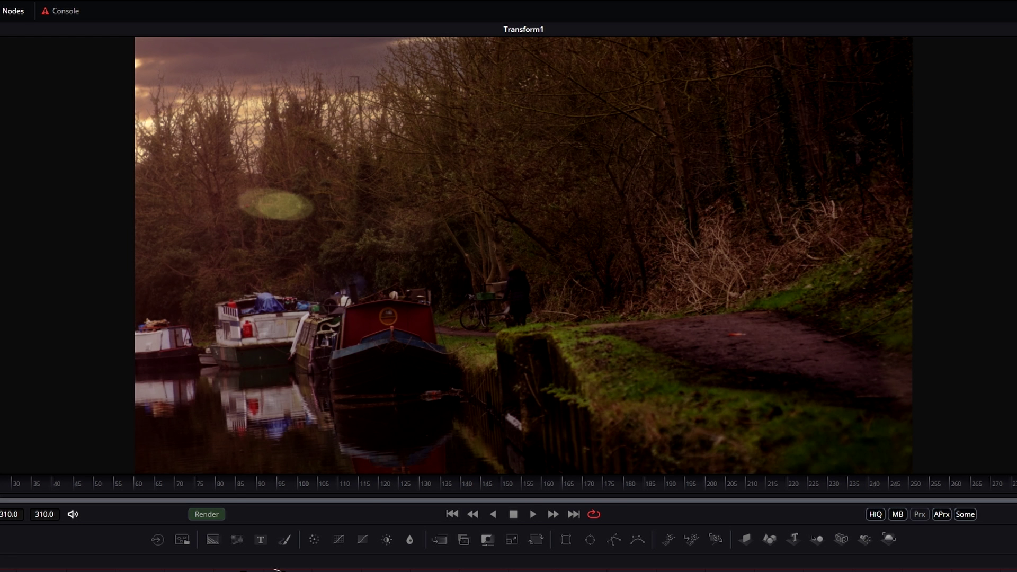
left_click(532, 515)
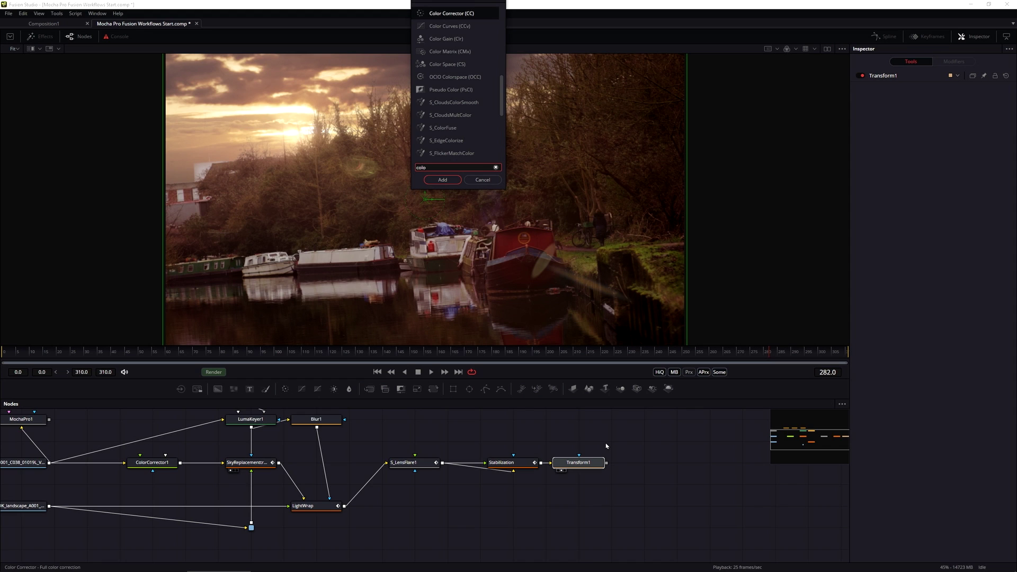
Add an S_ColorFuse node after Transform1 from the tool search and select S_ColorFuse1
type("rfuas")
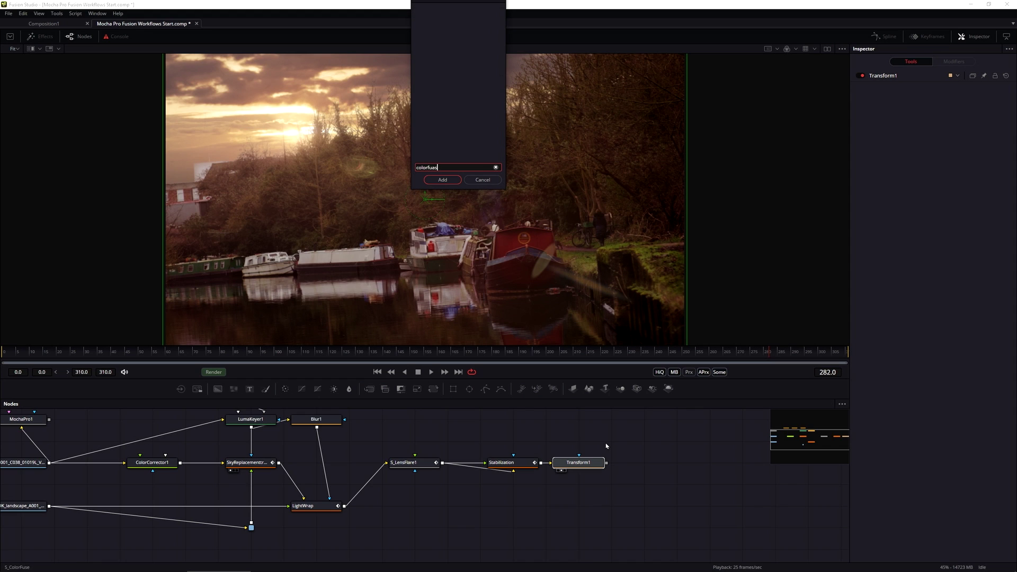
key("BackSpace")
key("BackSpace")
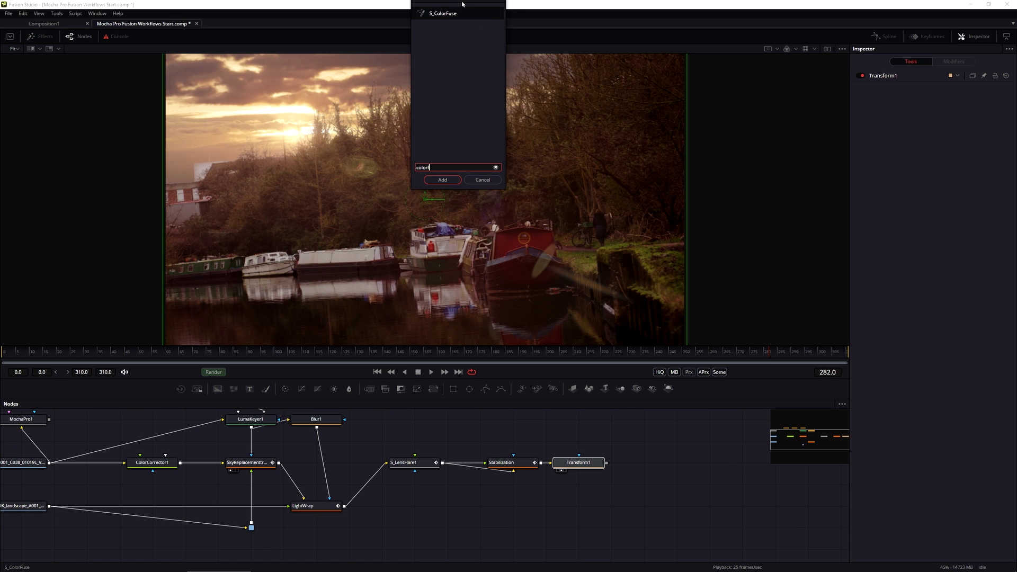
left_click(455, 17)
left_click(443, 179)
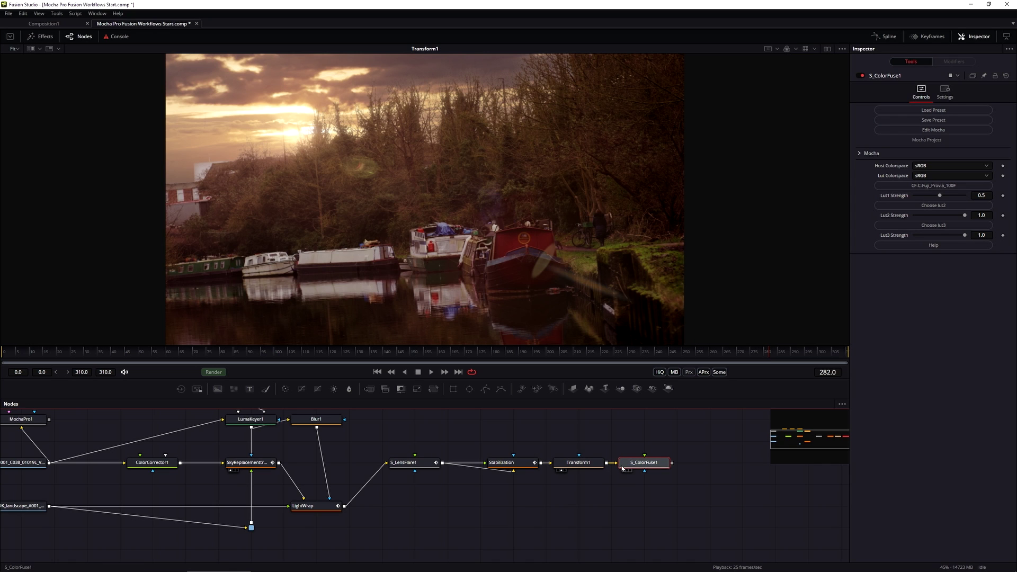
left_click(650, 466)
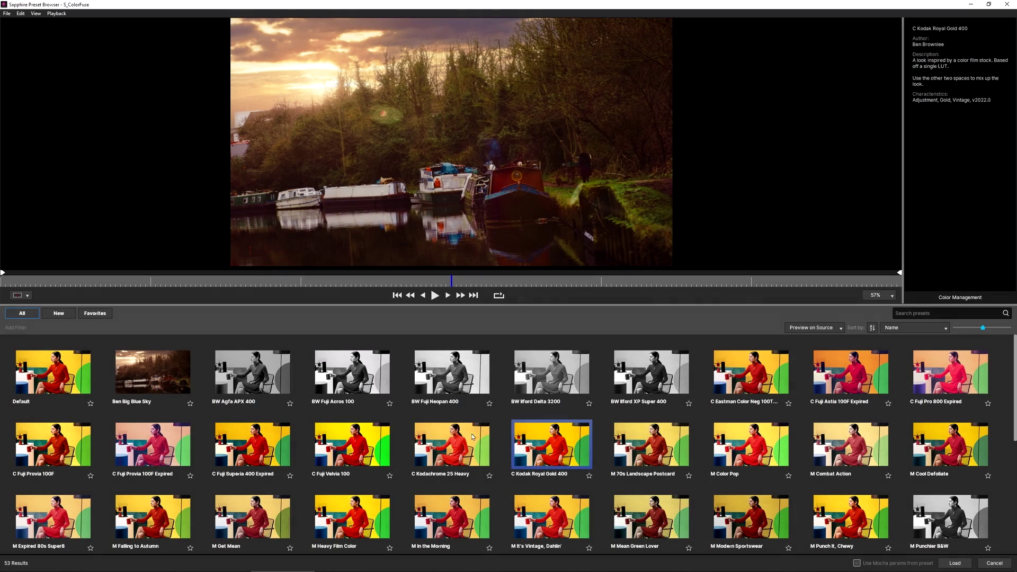
Load the C Kodachrome 25 Heavy preset onto S_ColorFuse1
left_click(463, 457)
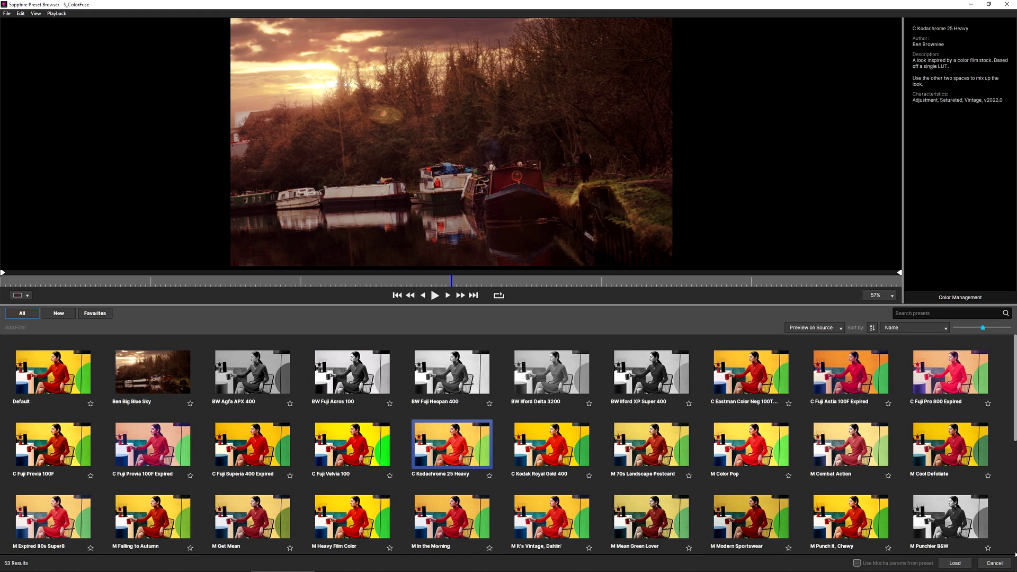
left_click(957, 564)
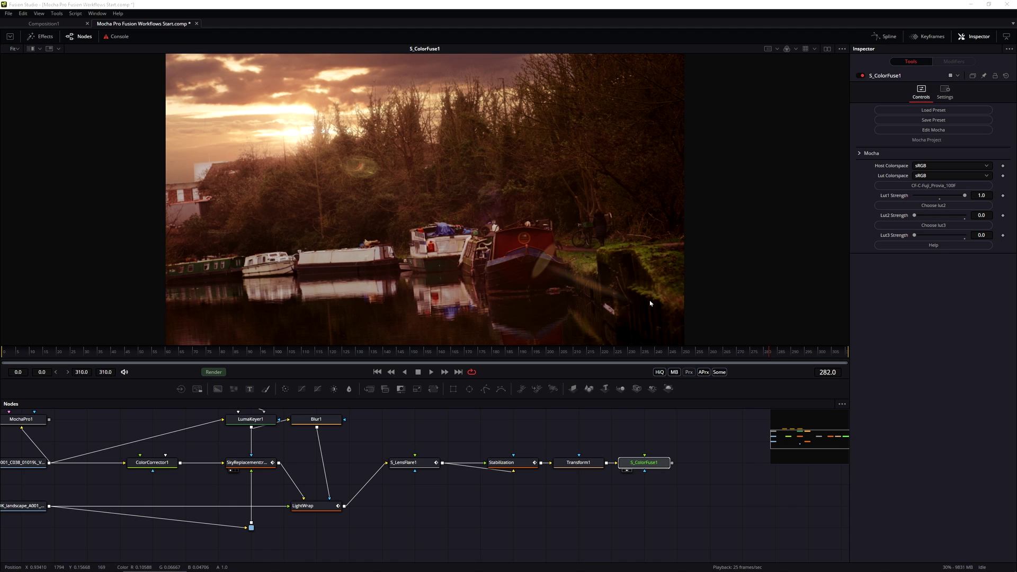